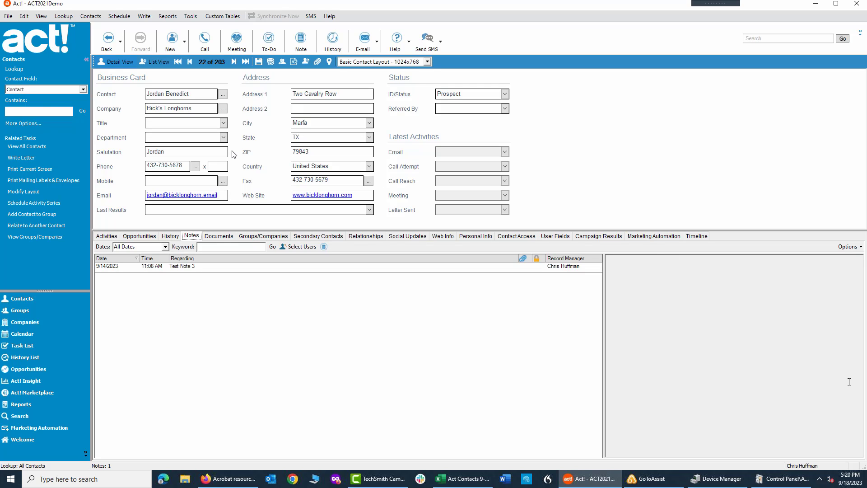
Step: Add a note reading "Test Note 3" to the open Bick's Longhorns contact record
left_click(197, 96)
left_click(297, 41)
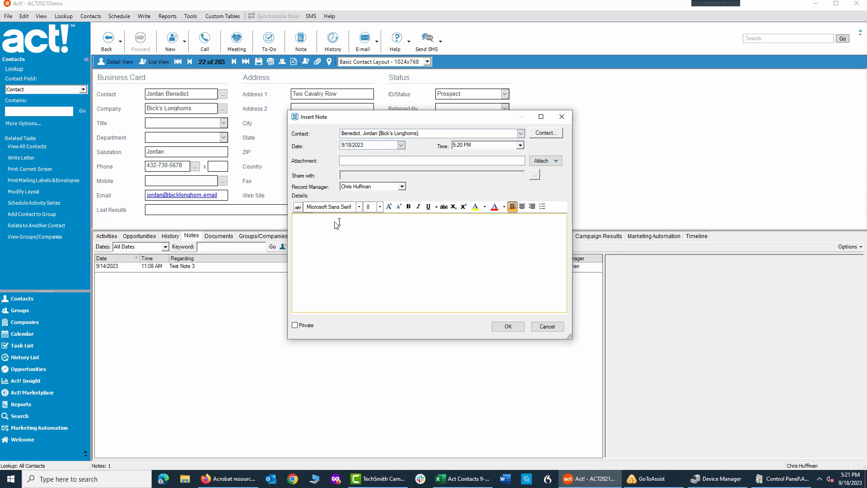
type("Test Note 3")
left_click(508, 326)
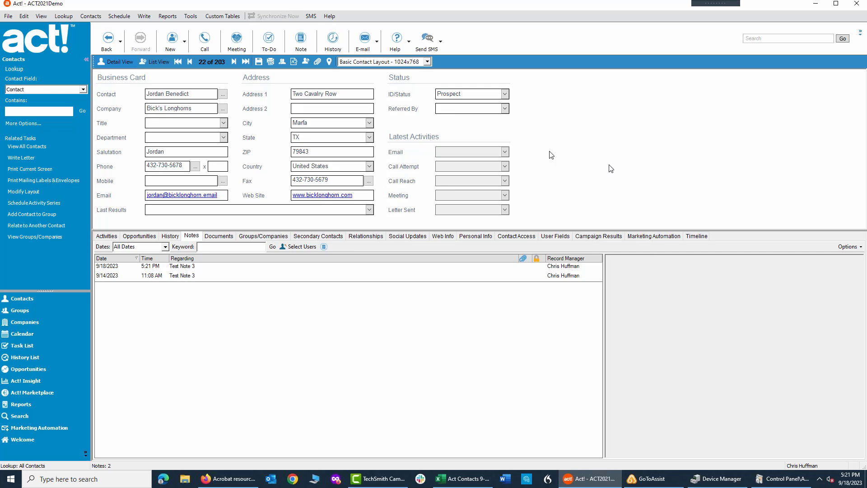
Step: Start a Notes/History report and create it for All Contacts
left_click(168, 16)
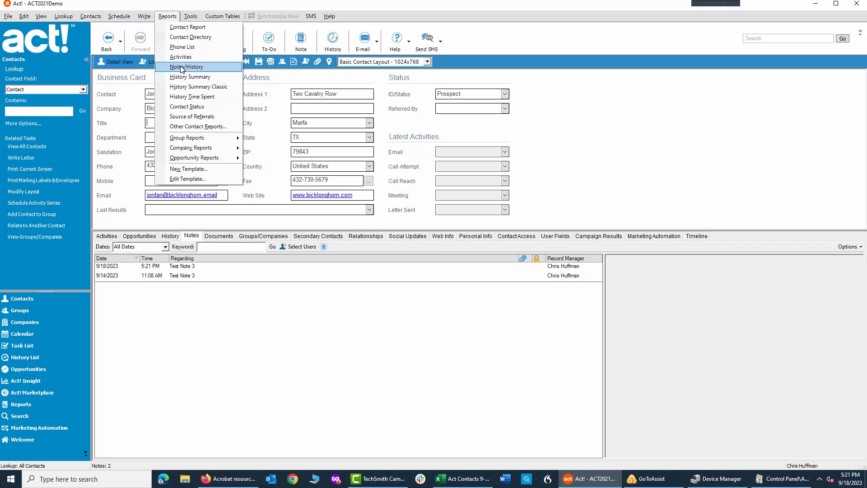
left_click(182, 68)
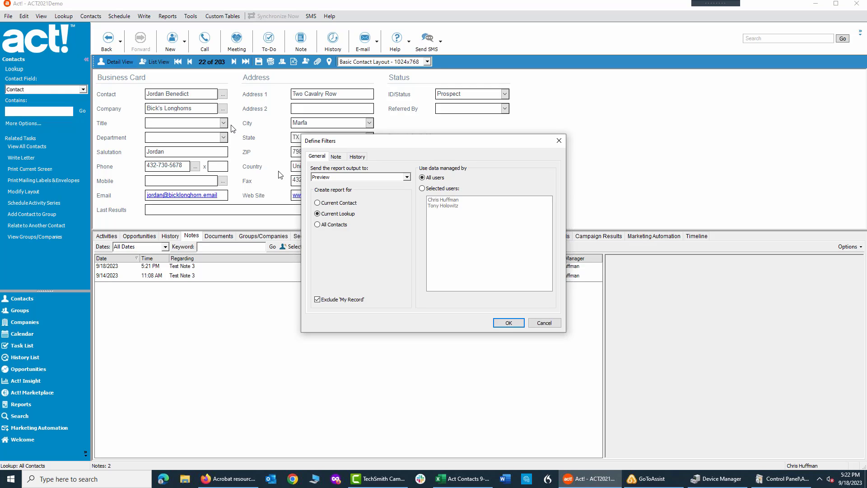
left_click(317, 225)
Step: Set the report's date range for notes to All
left_click(336, 157)
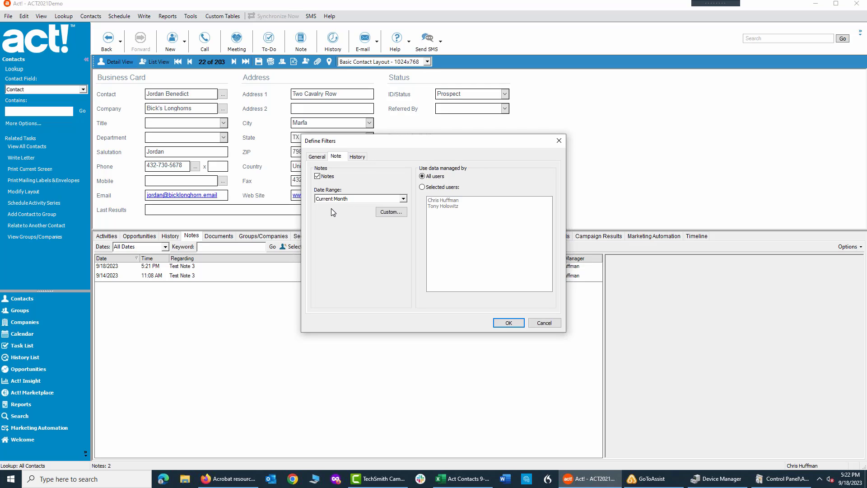
left_click(403, 199)
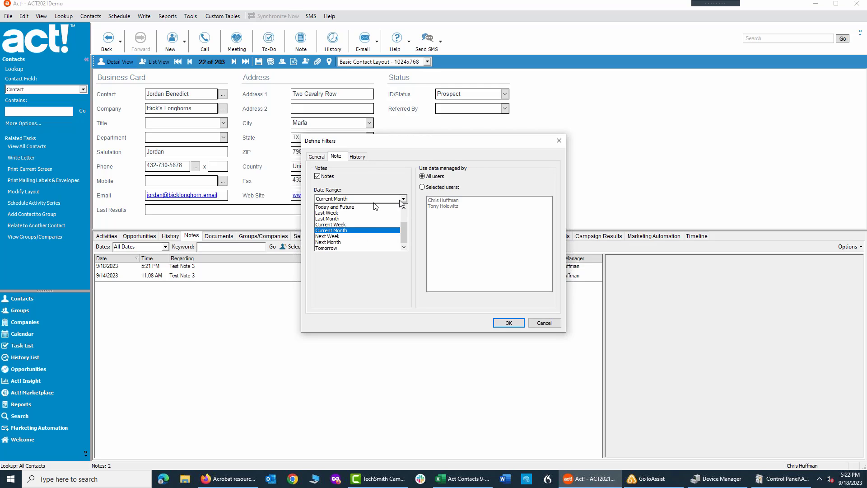
left_click_drag(405, 229, 404, 204)
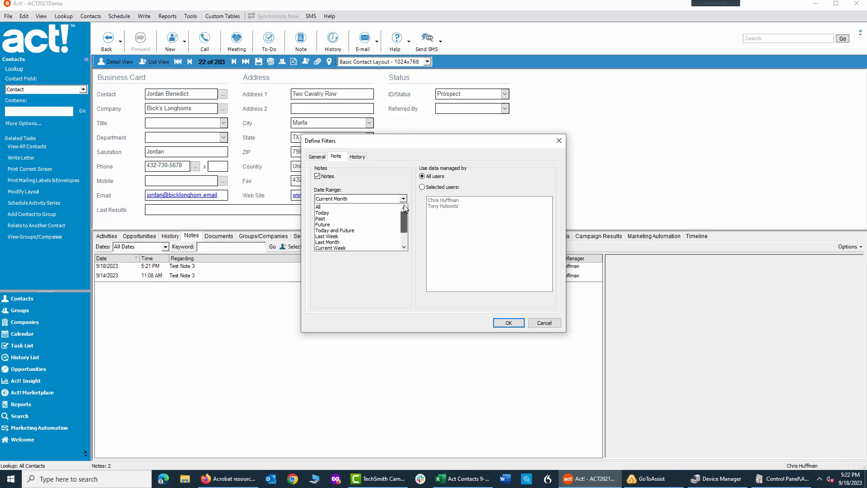
left_click(326, 207)
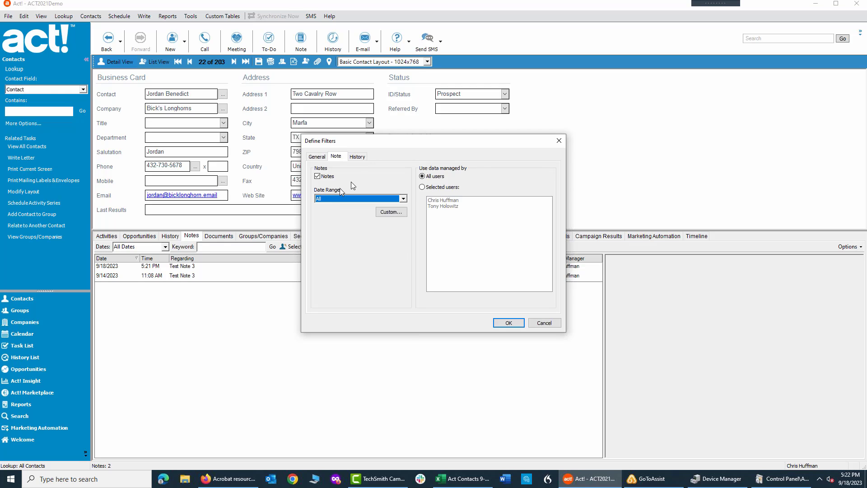
Step: Set the report's date range for histories to All and generate the Notes/History print preview
left_click(358, 157)
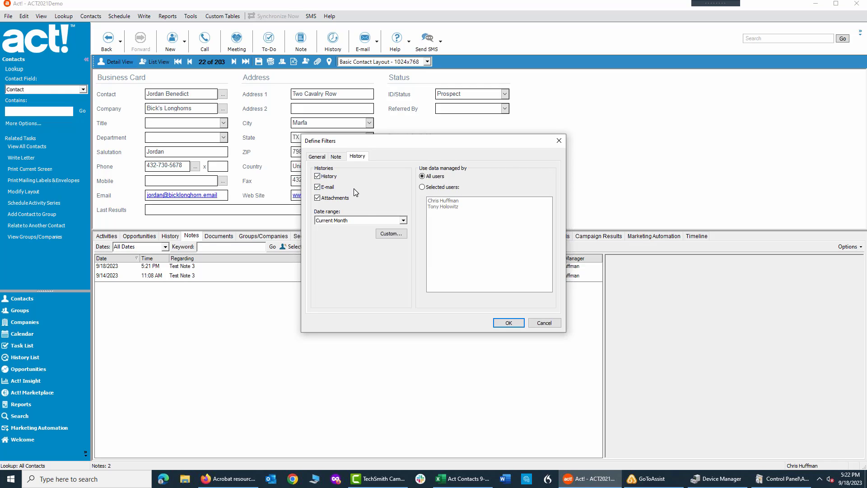
left_click(385, 221)
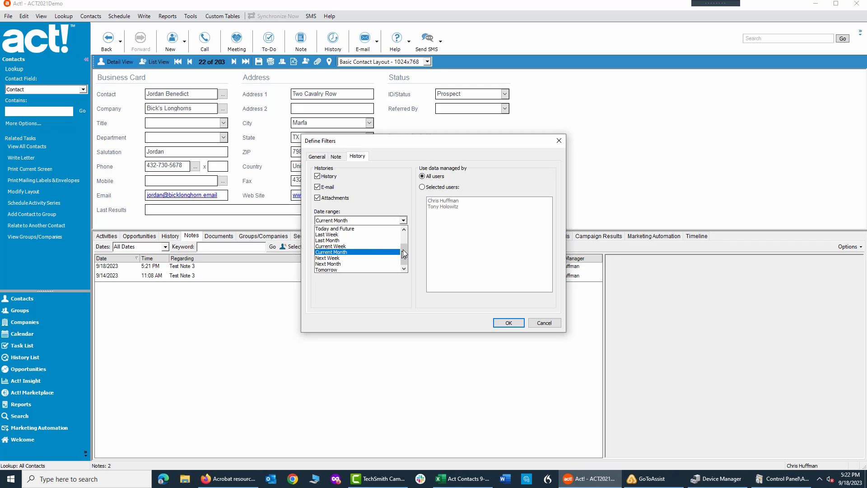
left_click_drag(404, 254, 402, 234)
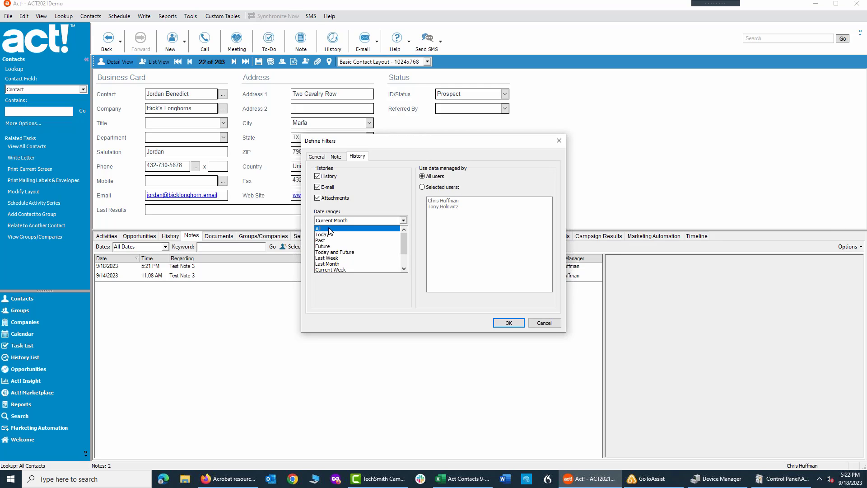
left_click(328, 228)
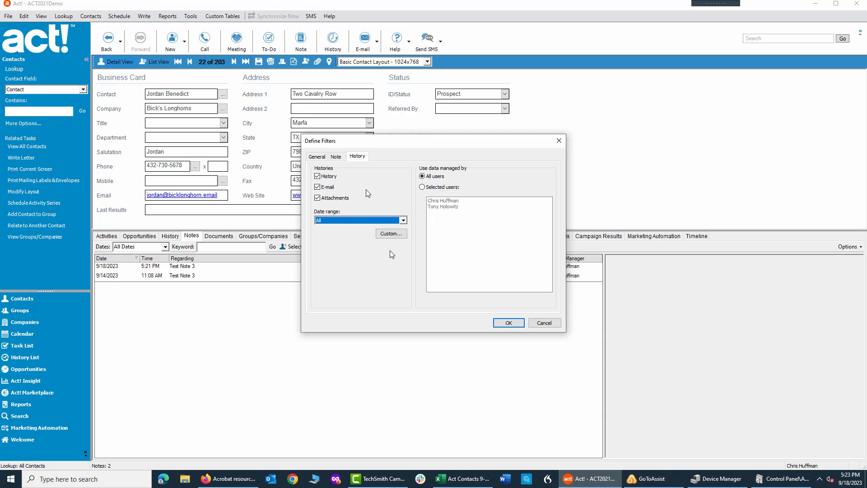
left_click(506, 323)
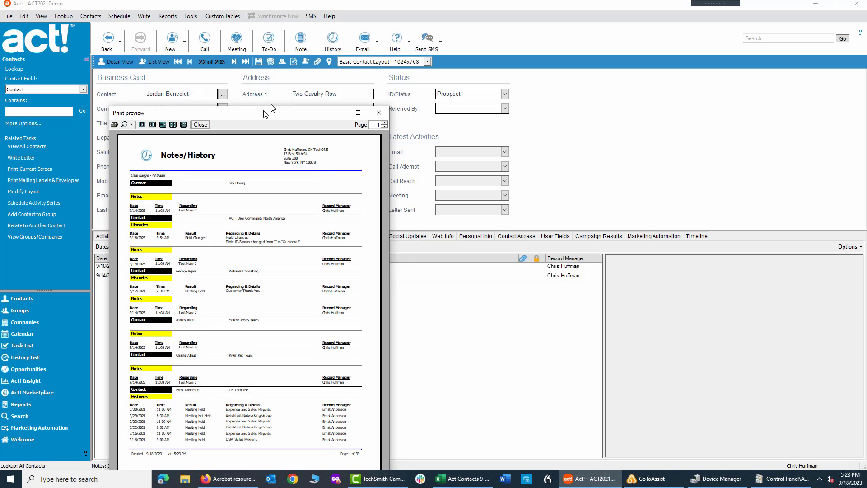
left_click_drag(266, 113, 274, 74)
left_click_drag(277, 49, 277, 43)
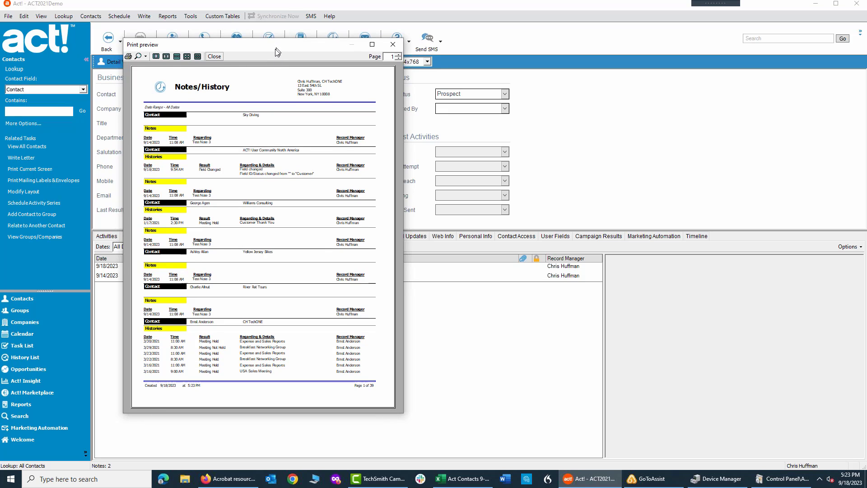
Step: Print all pages of the previewed Notes/History report with the Microsoft Print to PDF printer
left_click(128, 57)
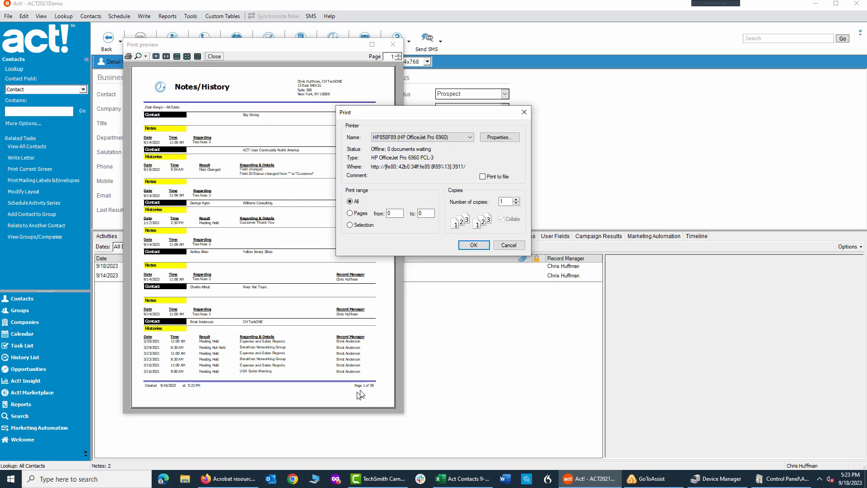
left_click(470, 138)
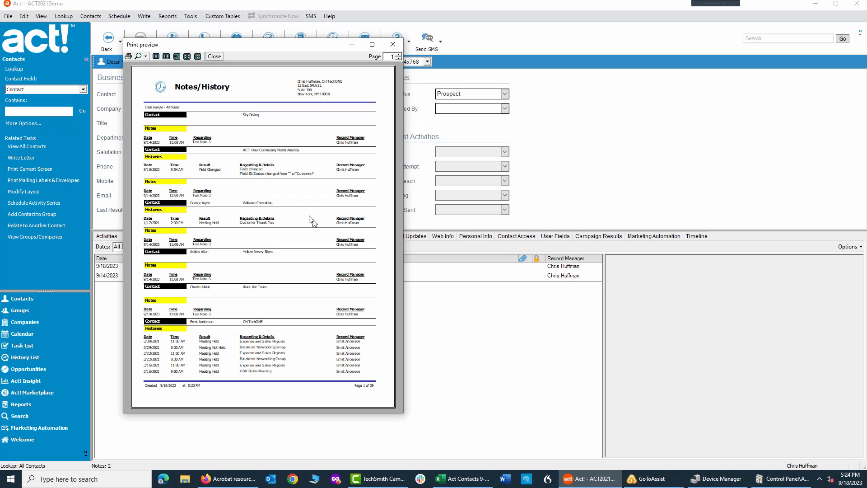
left_click(129, 56)
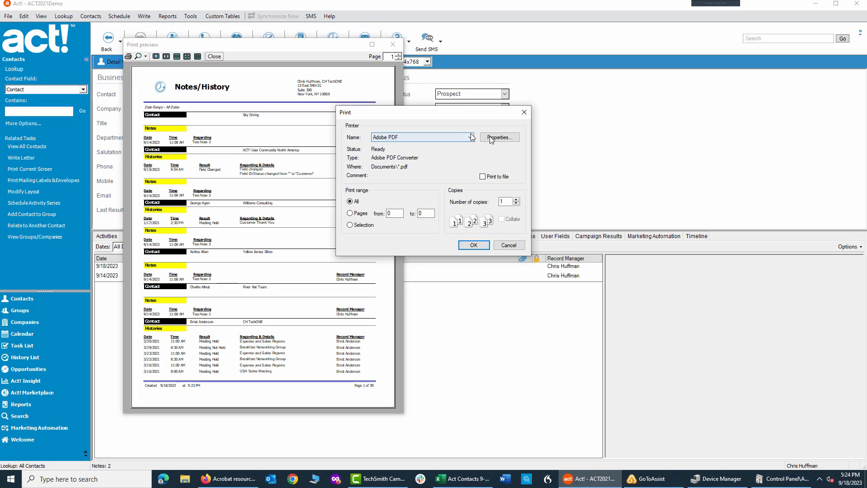
left_click(470, 137)
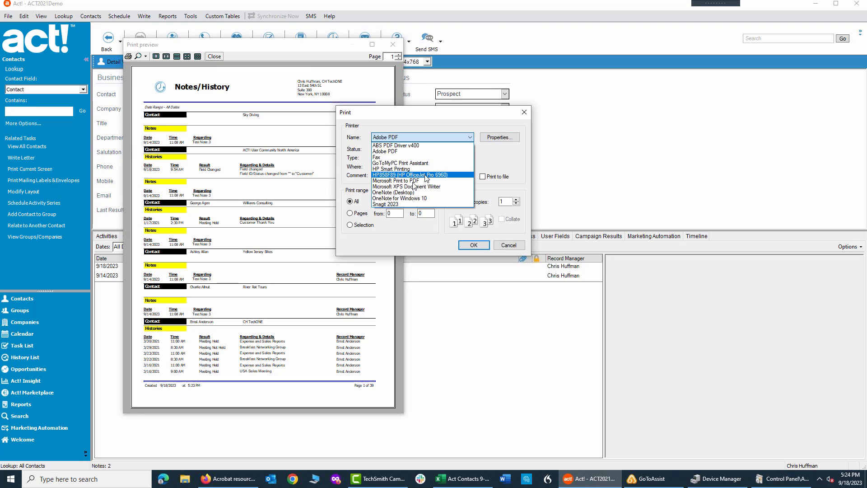
left_click(392, 180)
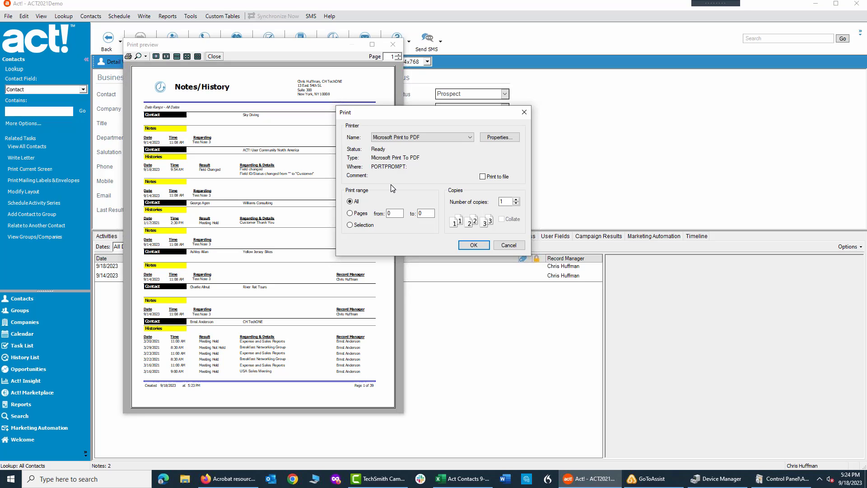
left_click(466, 245)
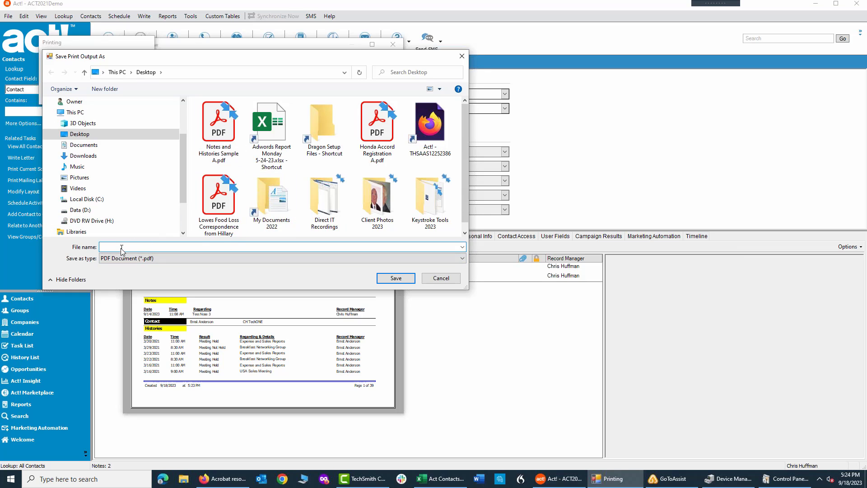
Step: Save the PDF output to the Desktop as "Notes and Histories Sample 9-18-2023.pdf"
type("N")
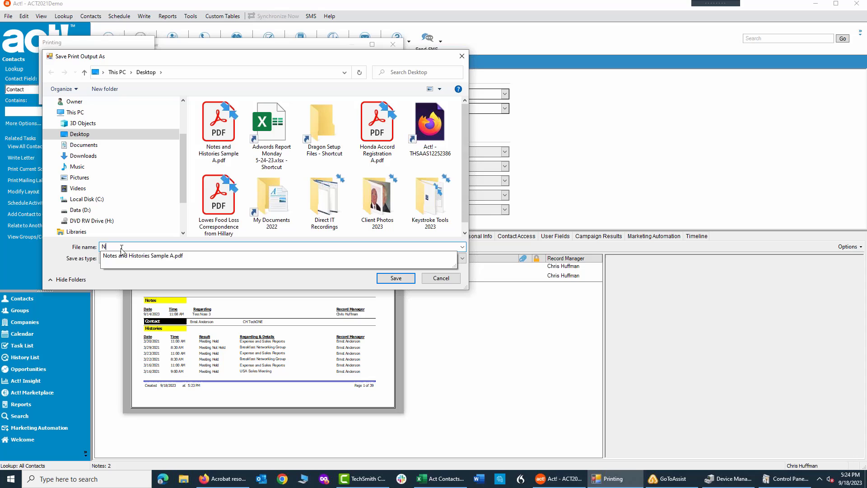
left_click(138, 255)
left_click(170, 246)
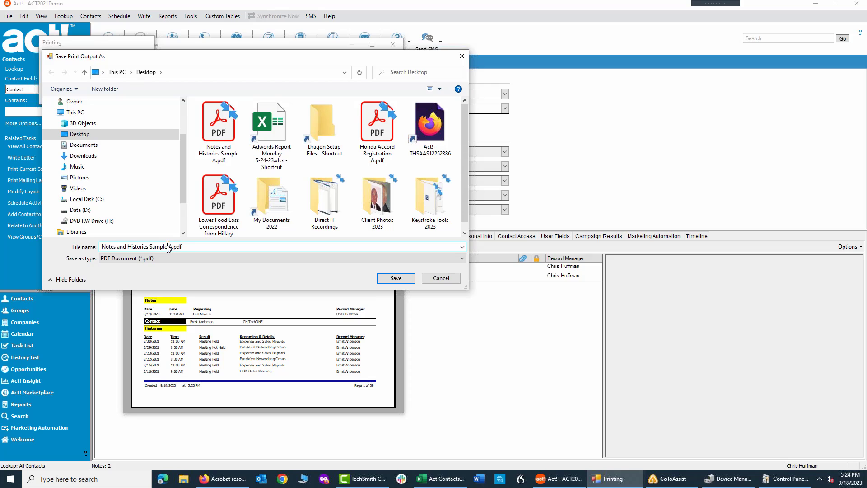
left_click_drag(170, 247, 238, 249)
type("9-18-2023")
left_click(395, 280)
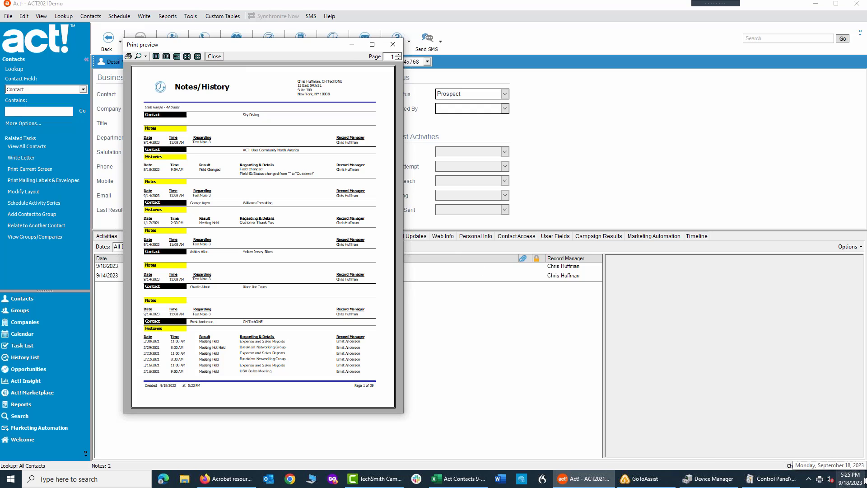
Step: Show the desktop, move "Notes and Histories Sample 9-18-2023.pdf" to an empty area and open it in Adobe Acrobat
left_click(864, 479)
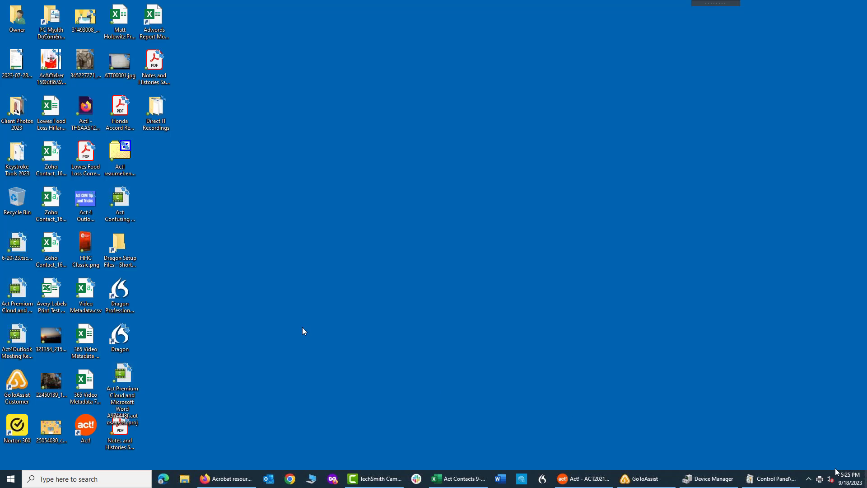
left_click(157, 74)
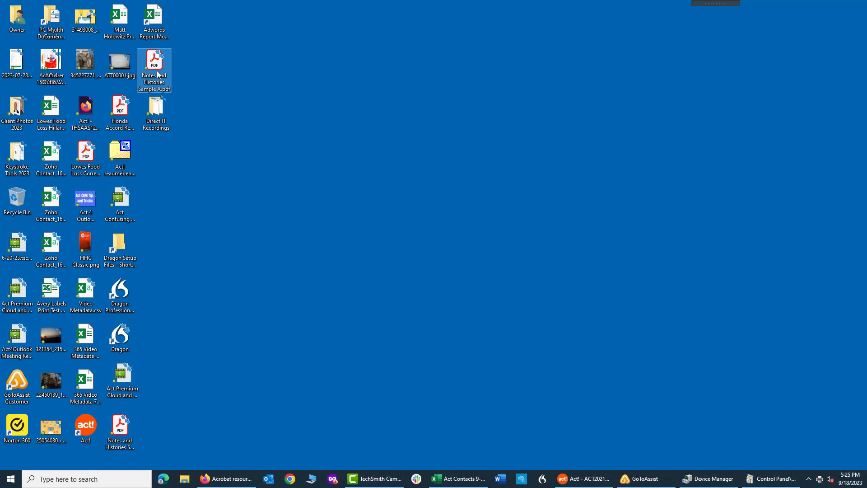
left_click(121, 424)
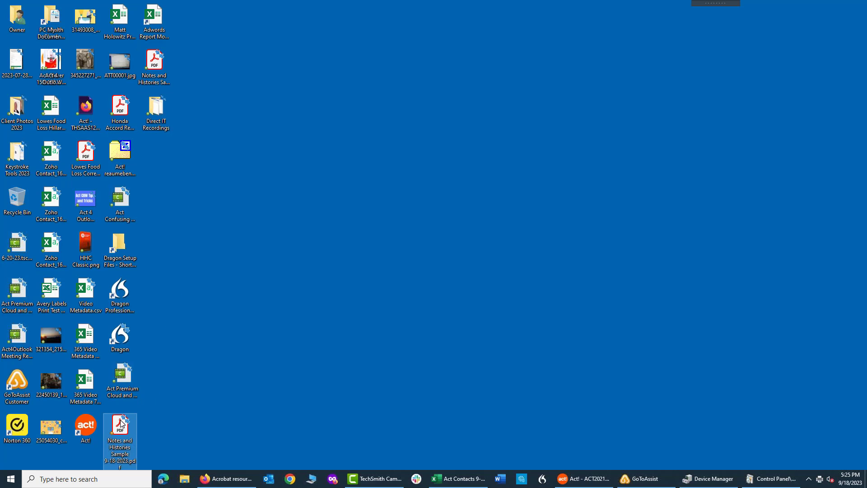
left_click_drag(121, 424, 329, 213)
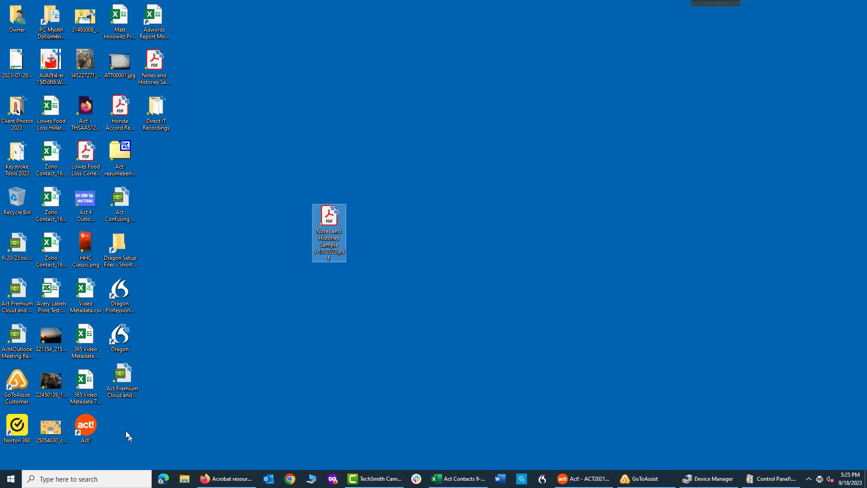
double_click(332, 217)
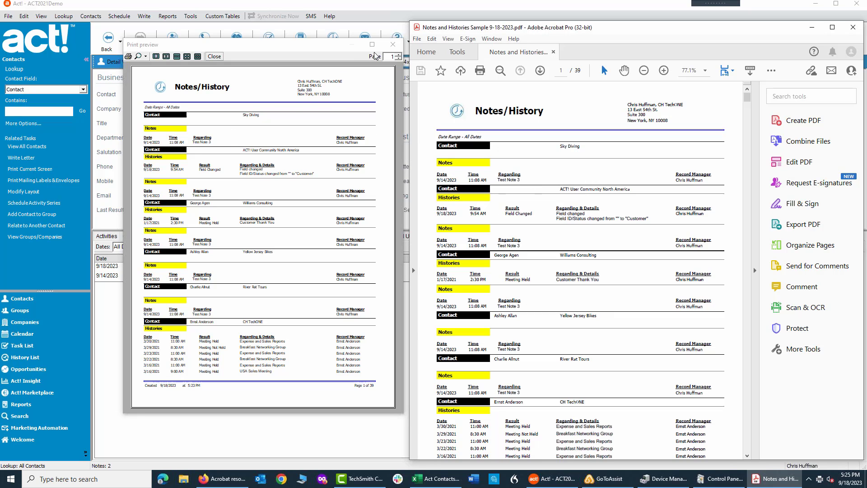
Step: Close the report's print preview in Act! and bring the saved PDF back to the front in Acrobat
left_click(393, 44)
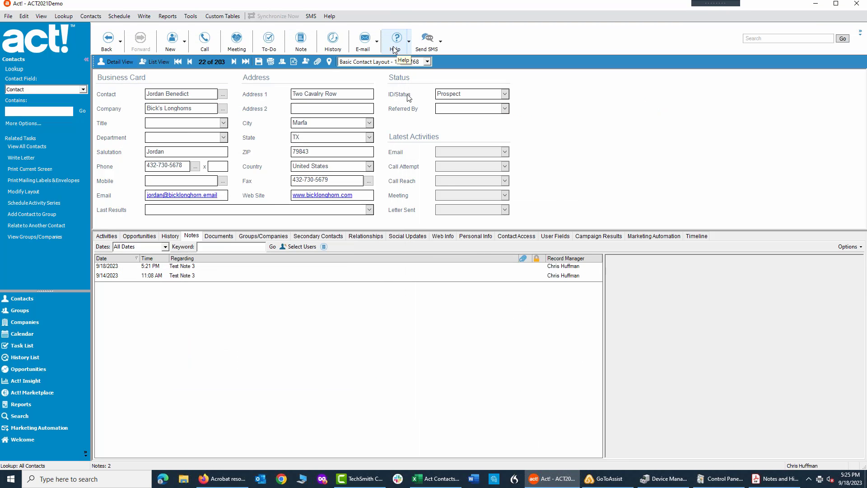
left_click(773, 482)
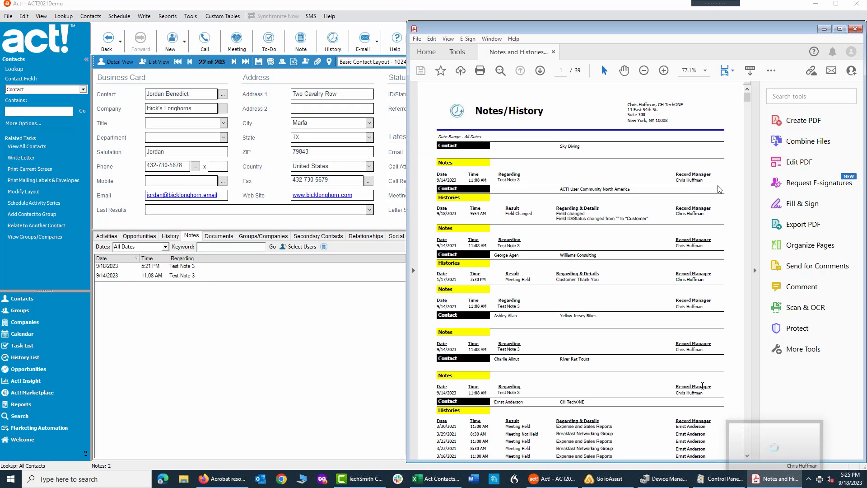